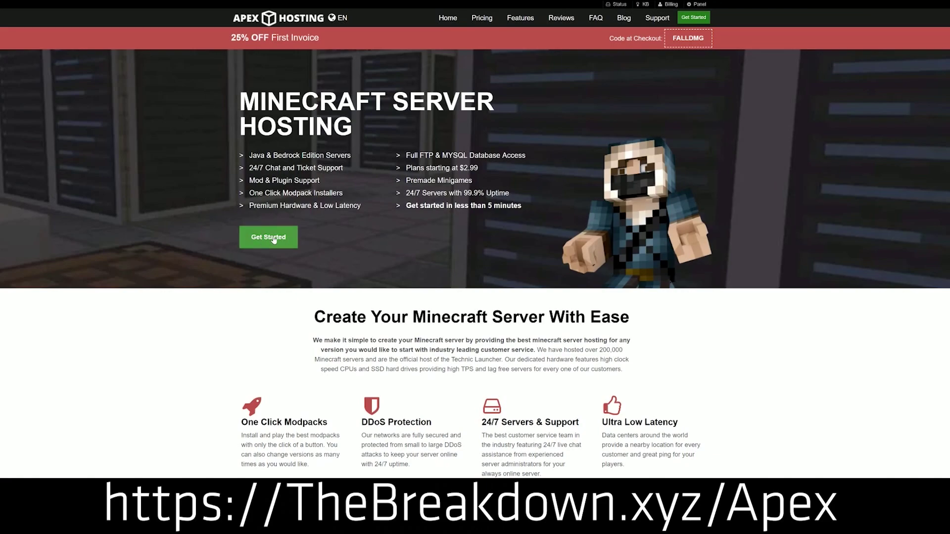
# Step: Read through the Apex Hosting feature list, highlighting the Automated Backups and Instant Setup sections
pyautogui.scroll(-2, 370, 292)
pyautogui.scroll(-2, 371, 292)
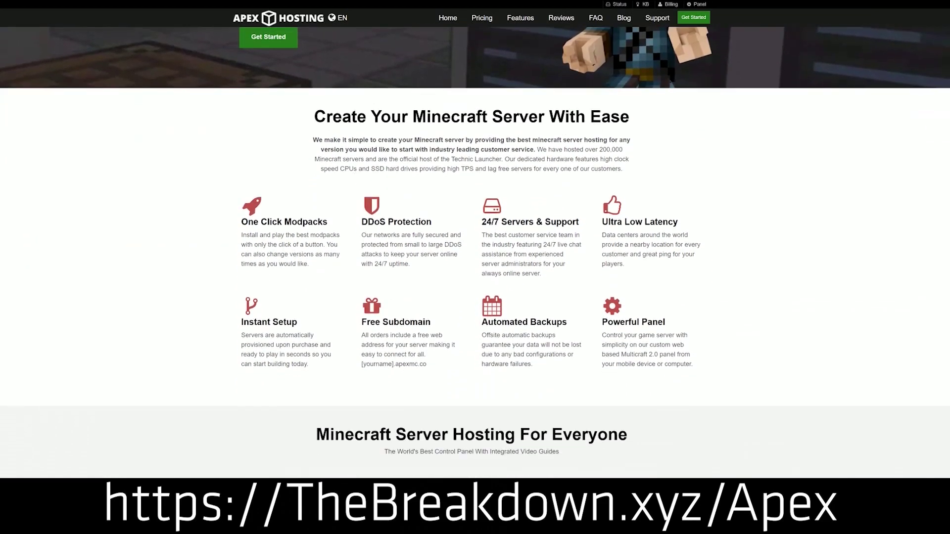
pyautogui.moveTo(240, 221); pyautogui.dragTo(583, 226)
pyautogui.click(480, 224)
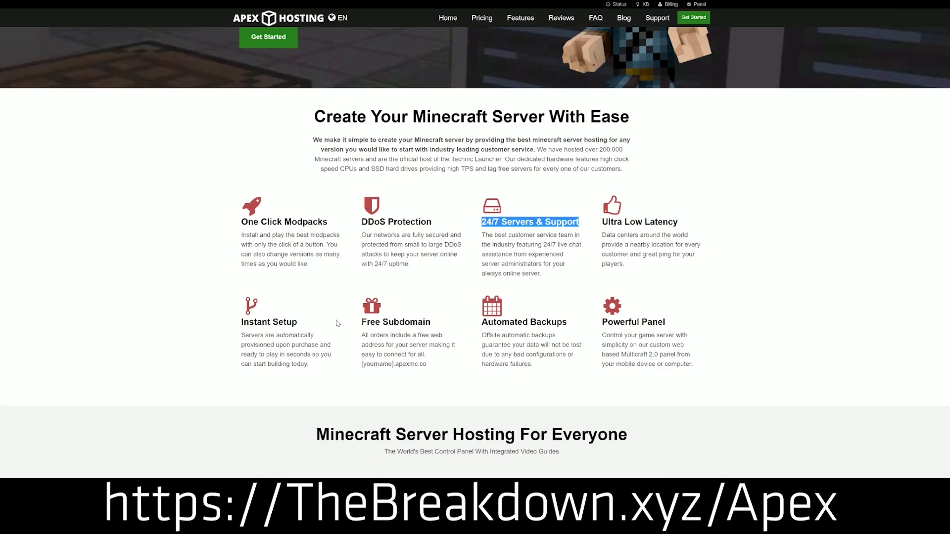
pyautogui.moveTo(480, 322); pyautogui.dragTo(596, 322)
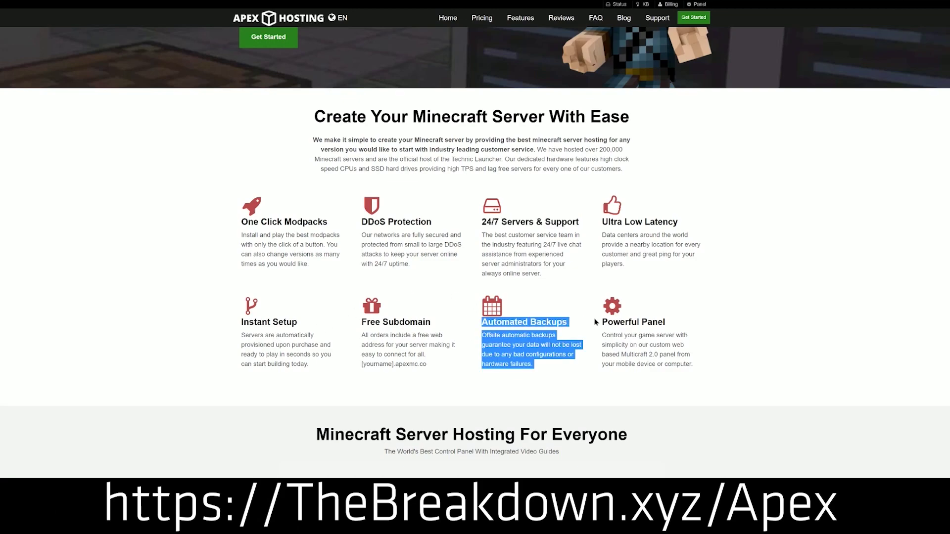
pyautogui.click(459, 325)
pyautogui.moveTo(311, 365); pyautogui.dragTo(241, 322)
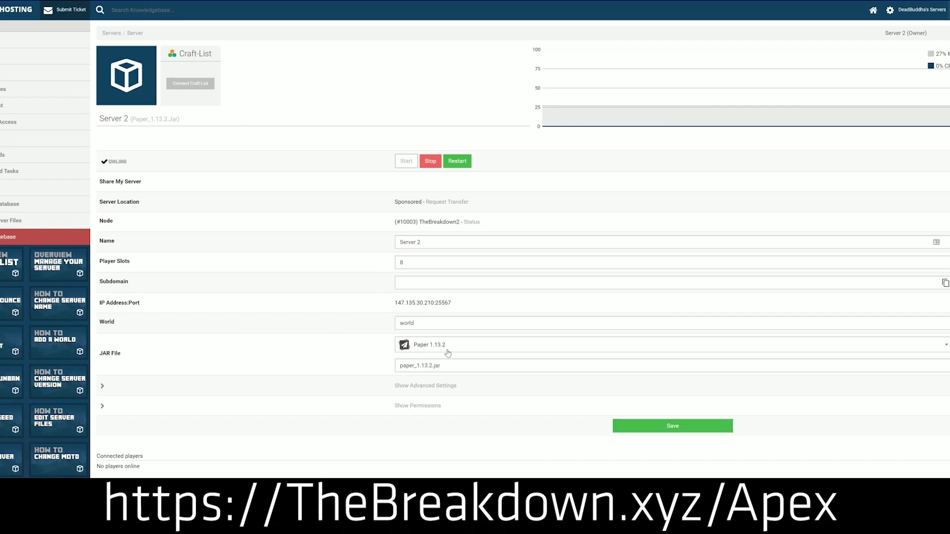
# Step: Change Server 2's JAR File from Paper 1.13.2 to Minecraft 1.15 and confirm the version change
pyautogui.click(447, 349)
pyautogui.scroll(-4, 442, 416)
pyautogui.scroll(5, 442, 431)
pyautogui.scroll(6, 442, 431)
pyautogui.scroll(-3, 444, 426)
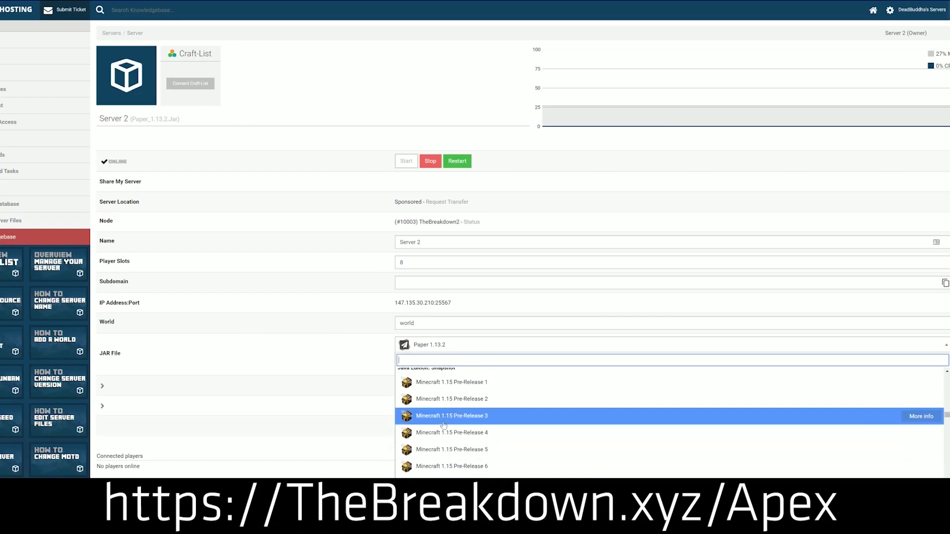
pyautogui.scroll(3, 444, 426)
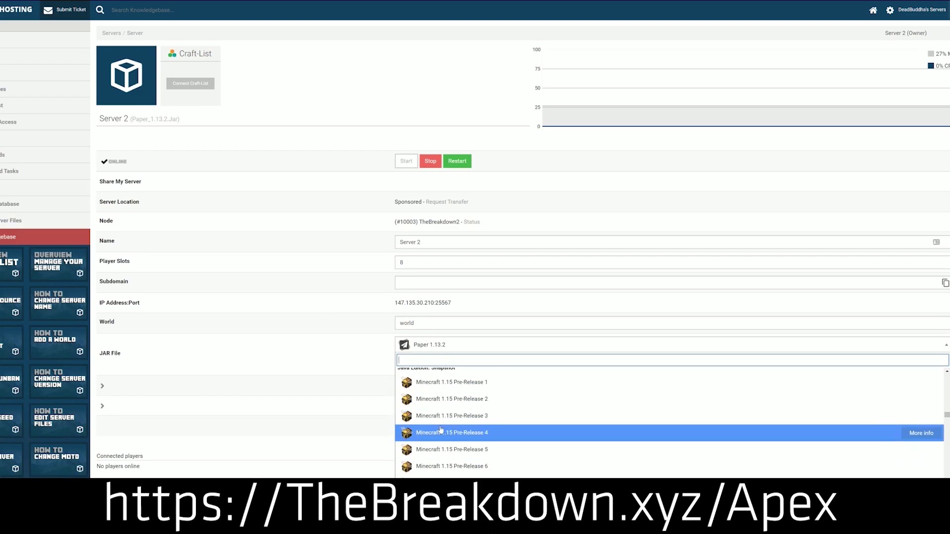
pyautogui.scroll(-1, 441, 428)
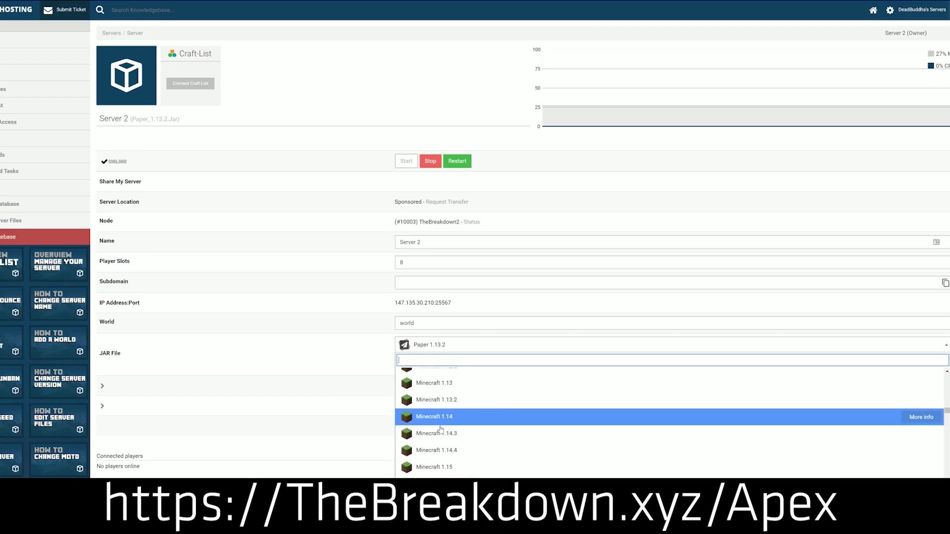
pyautogui.scroll(1, 447, 418)
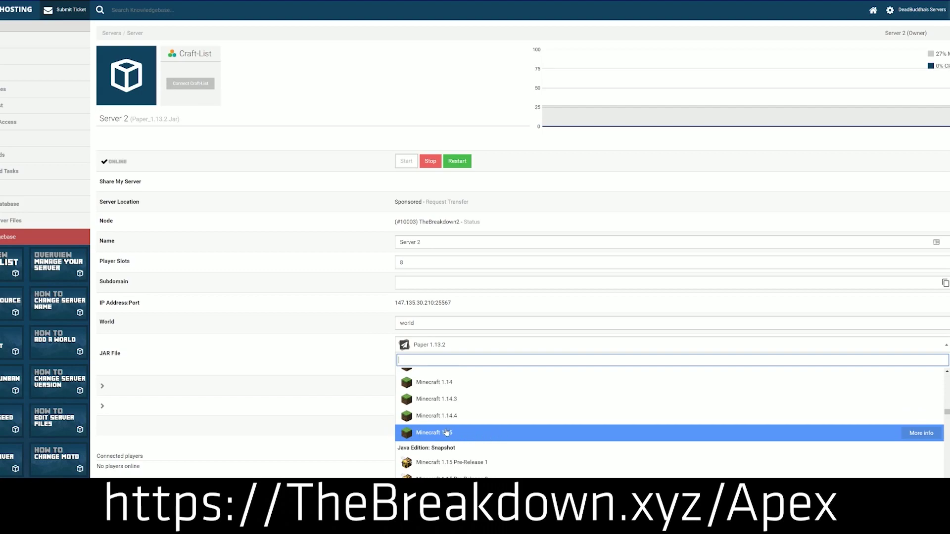
pyautogui.click(487, 435)
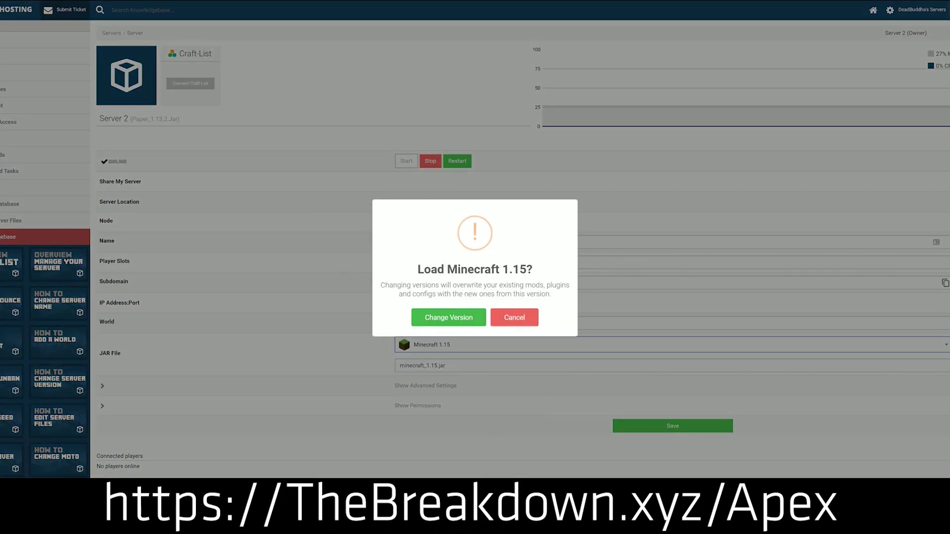
pyautogui.click(440, 315)
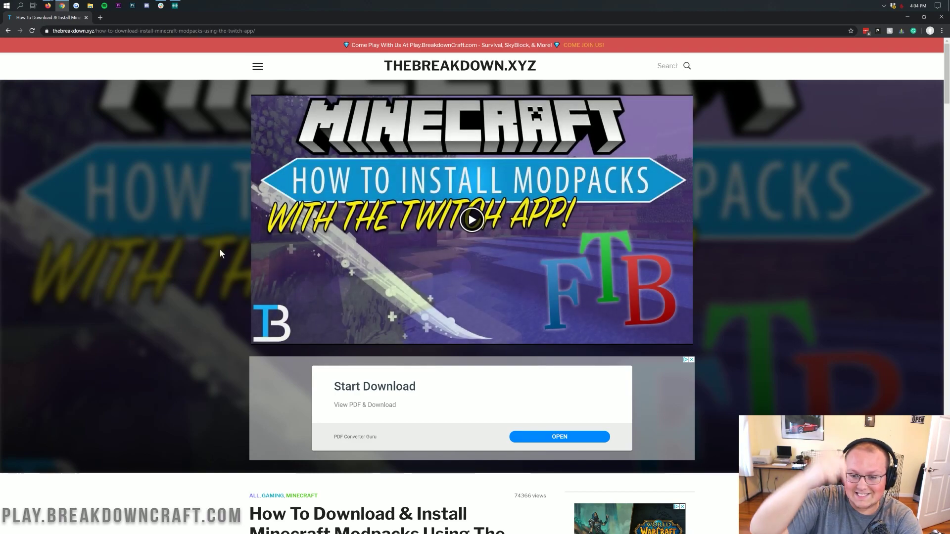
# Step: Follow the guide's yellow Download Twitch button to Twitch's Downloads page in a new tab
pyautogui.scroll(-5, 220, 250)
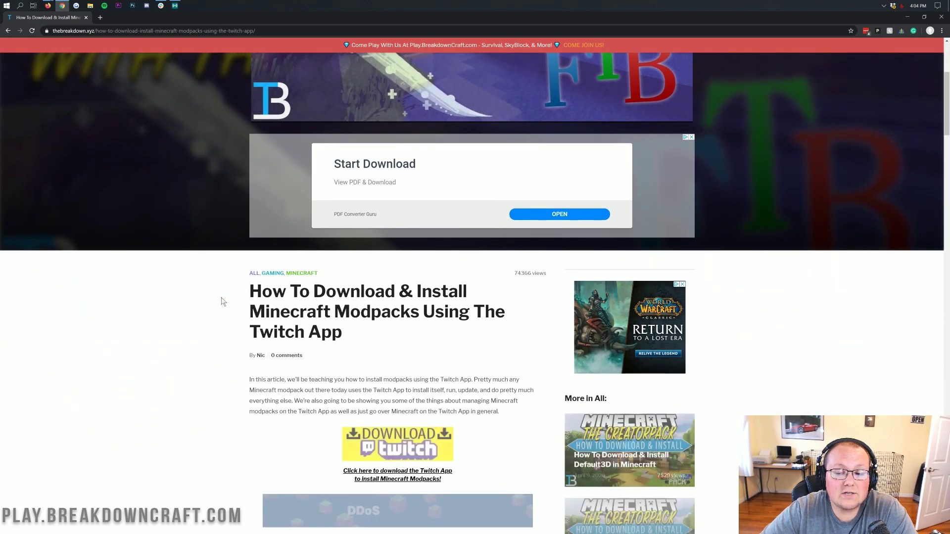
pyautogui.scroll(-10, 221, 298)
pyautogui.scroll(-4, 219, 300)
pyautogui.scroll(7, 221, 284)
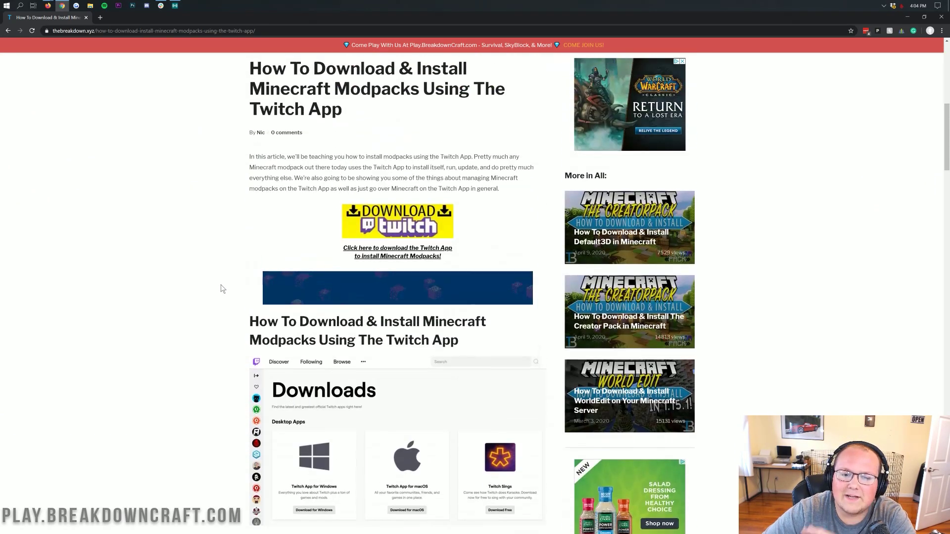
pyautogui.scroll(1, 221, 289)
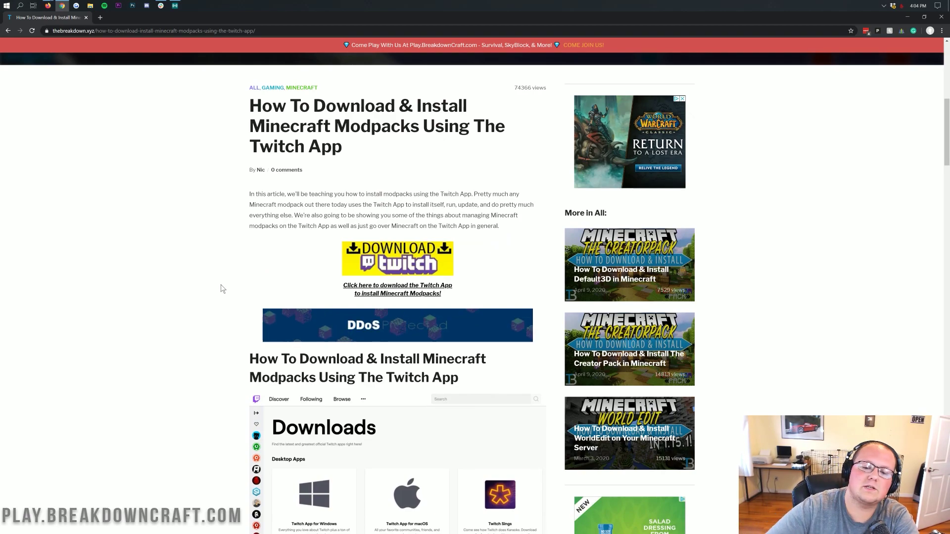
pyautogui.scroll(5, 405, 289)
pyautogui.scroll(-20, 404, 290)
pyautogui.scroll(18, 405, 289)
pyautogui.scroll(-4, 407, 270)
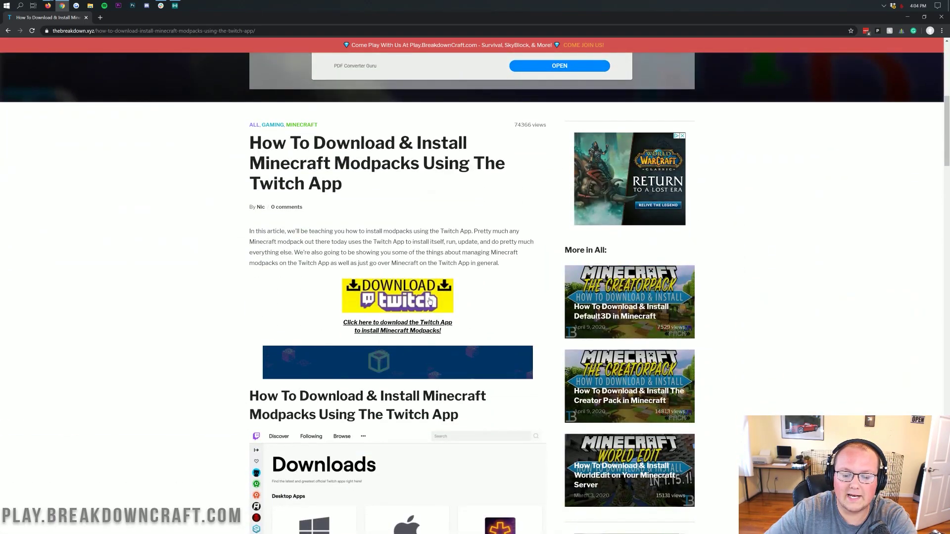
pyautogui.click(384, 297)
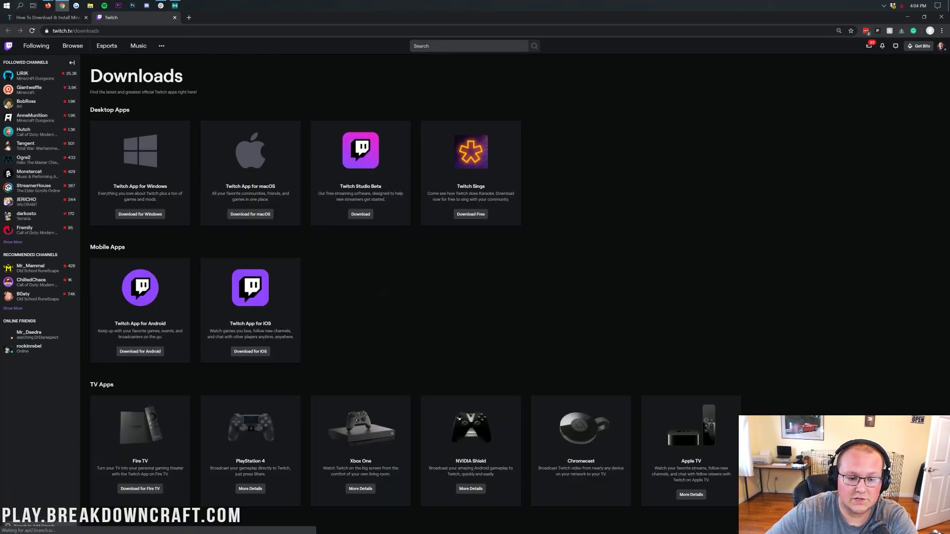
# Step: Download the Twitch App for Windows installer
pyautogui.click(142, 214)
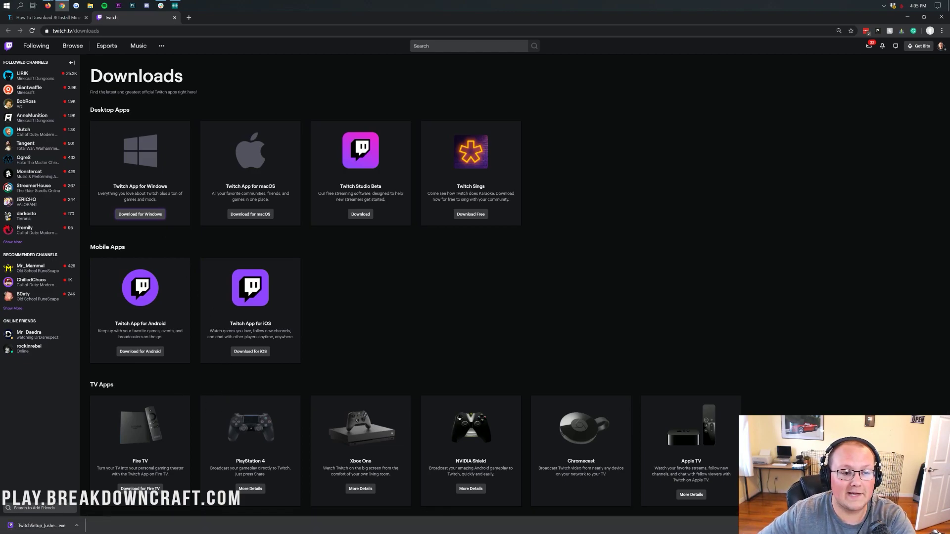
pyautogui.doubleClick(54, 31)
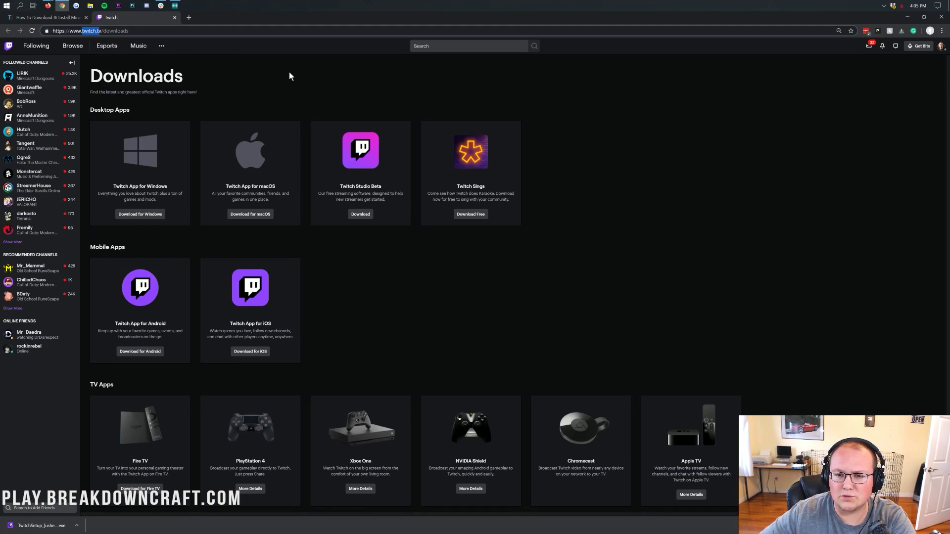
pyautogui.click(303, 92)
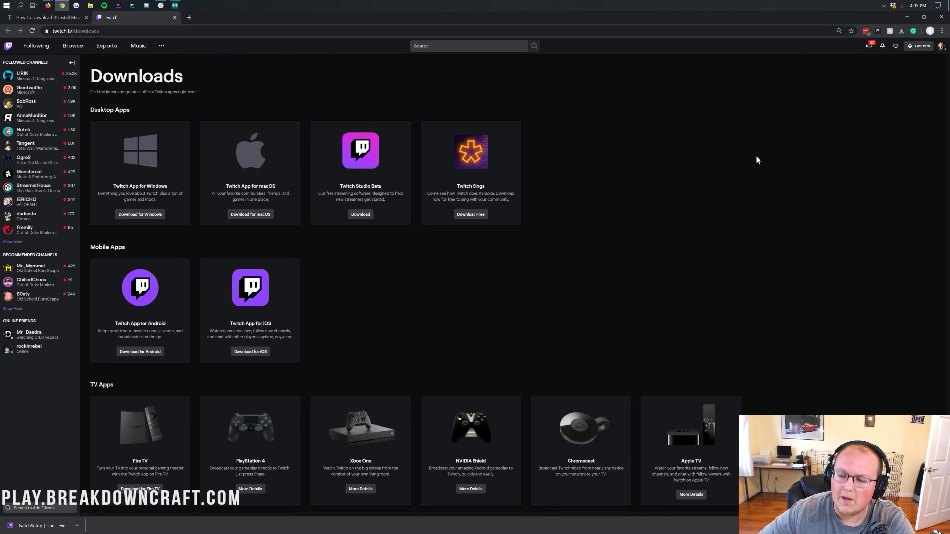
# Step: Minimize Chrome, move the TwitchSetup icon and select the leftover partial download
pyautogui.click(912, 21)
pyautogui.moveTo(17, 64); pyautogui.dragTo(189, 63)
pyautogui.click(13, 25)
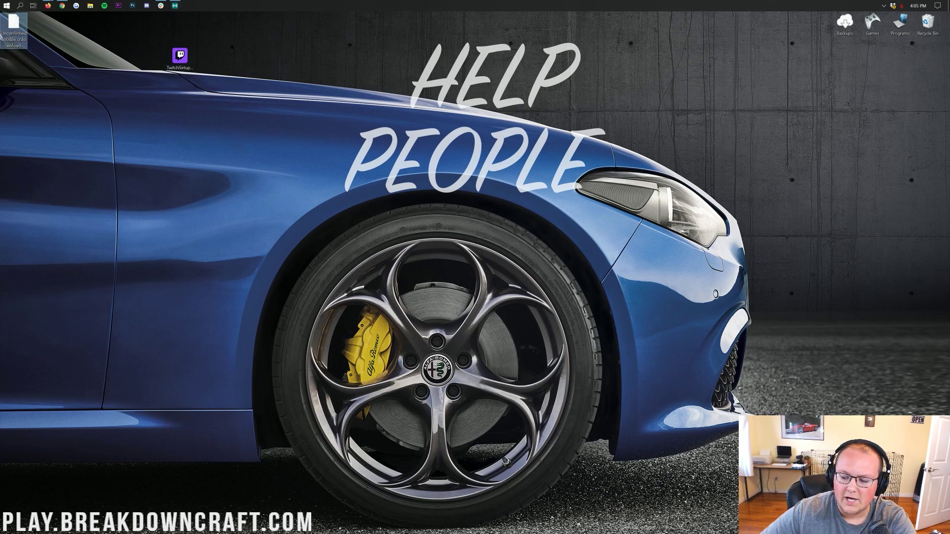
# Step: Delete the leftover .crdownload file and open the Downloads folder via Start search
pyautogui.press('Delete')
pyautogui.click(183, 65)
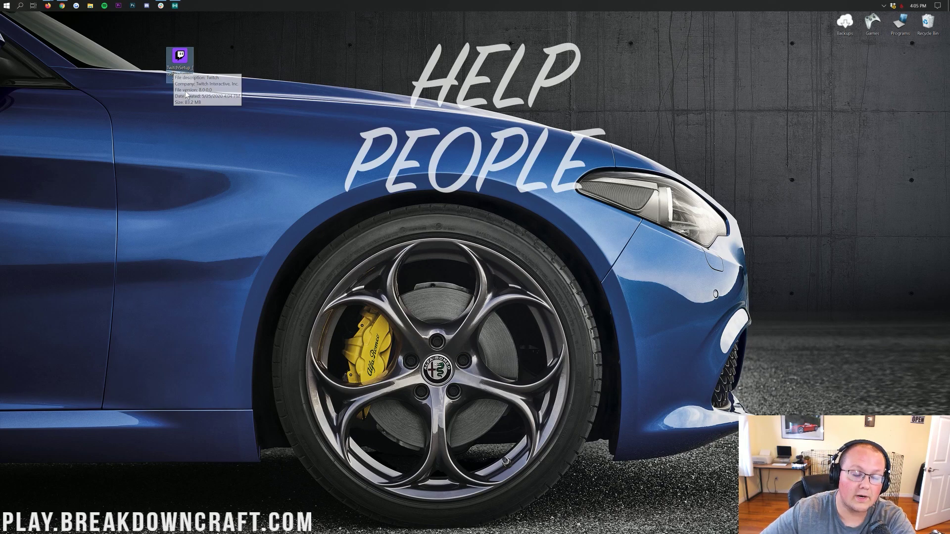
pyautogui.click(3, 5)
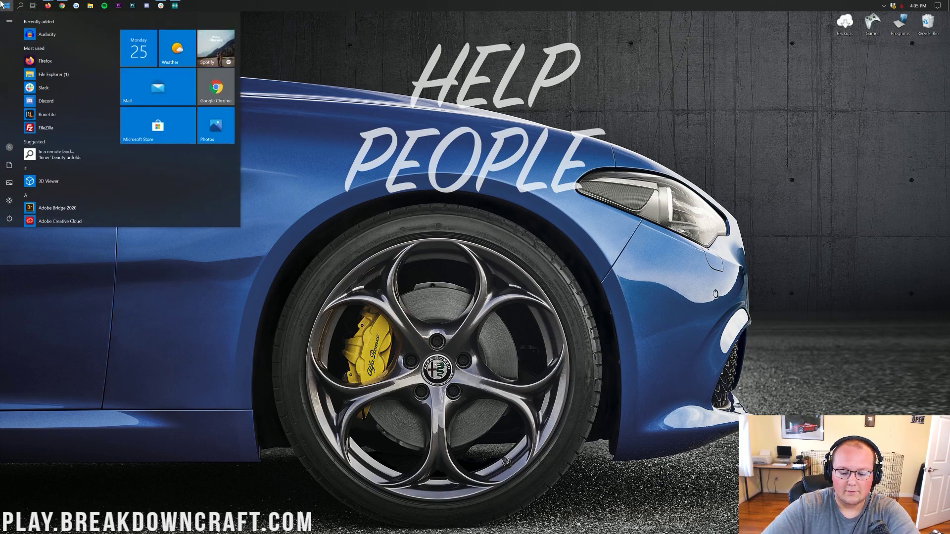
pyautogui.write('downloads')
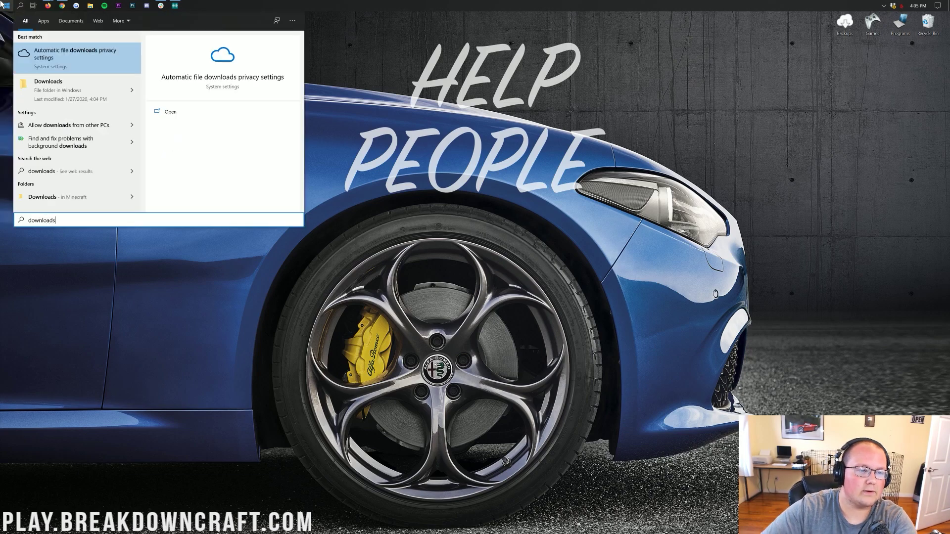
pyautogui.click(73, 89)
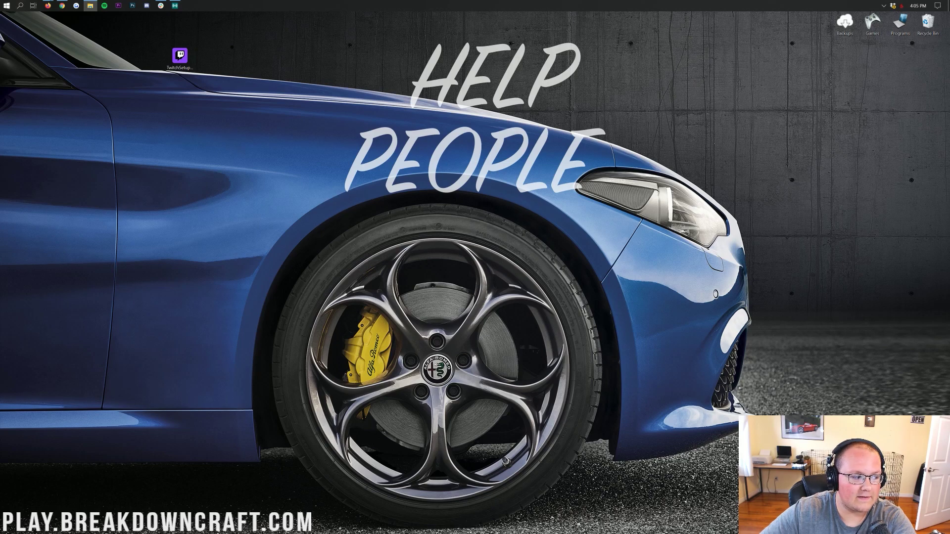
# Step: Close the empty Downloads folder and run the TwitchSetup installer from the desktop
pyautogui.moveTo(316, 146); pyautogui.dragTo(404, 116)
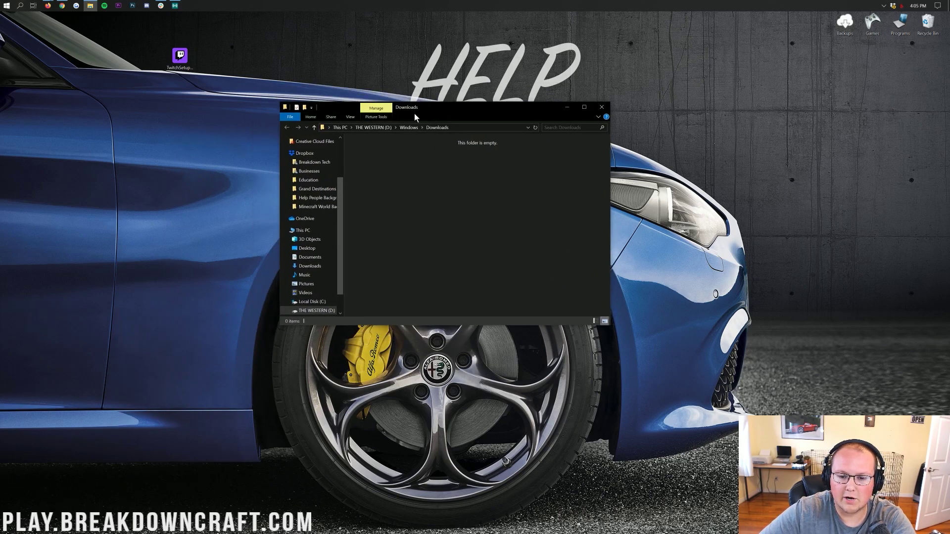
pyautogui.moveTo(180, 56); pyautogui.dragTo(250, 102)
pyautogui.moveTo(534, 111); pyautogui.dragTo(548, 113)
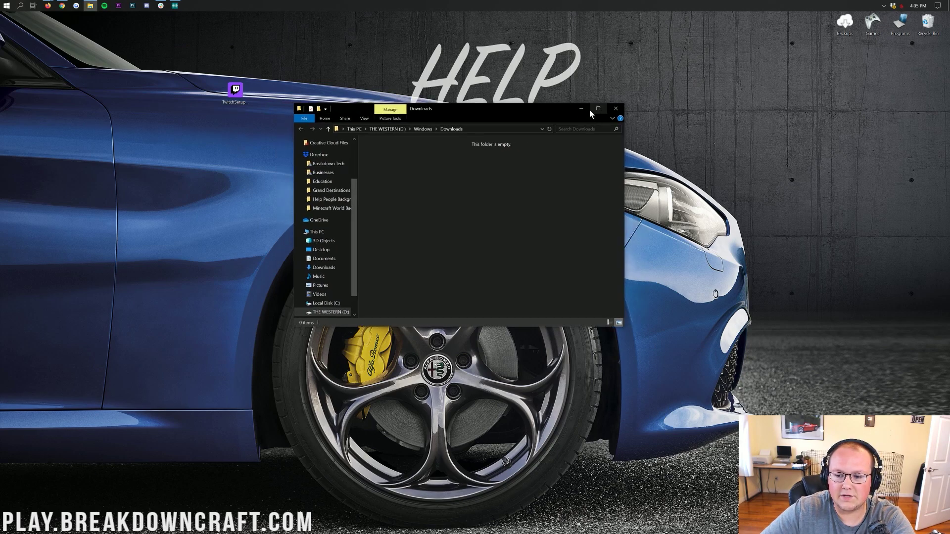
pyautogui.click(615, 109)
pyautogui.moveTo(235, 91); pyautogui.dragTo(284, 101)
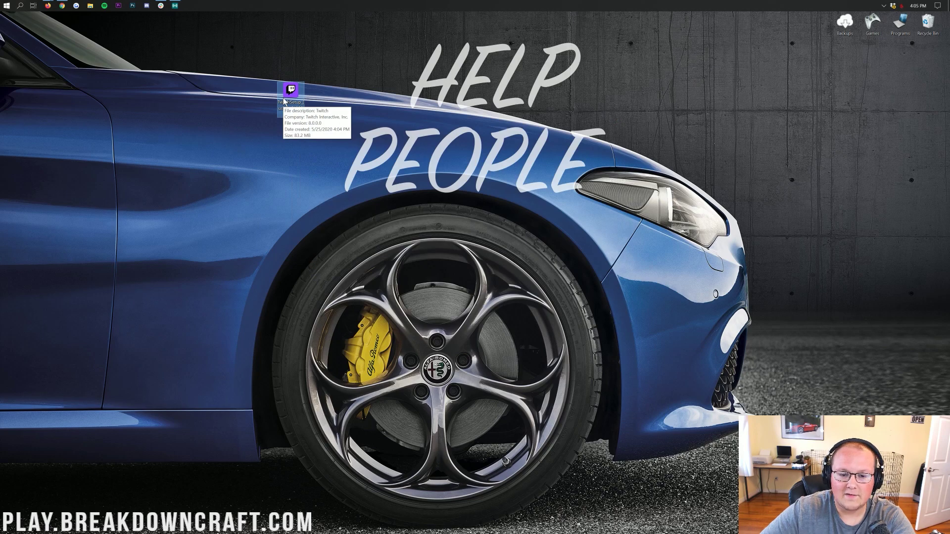
pyautogui.doubleClick(290, 92)
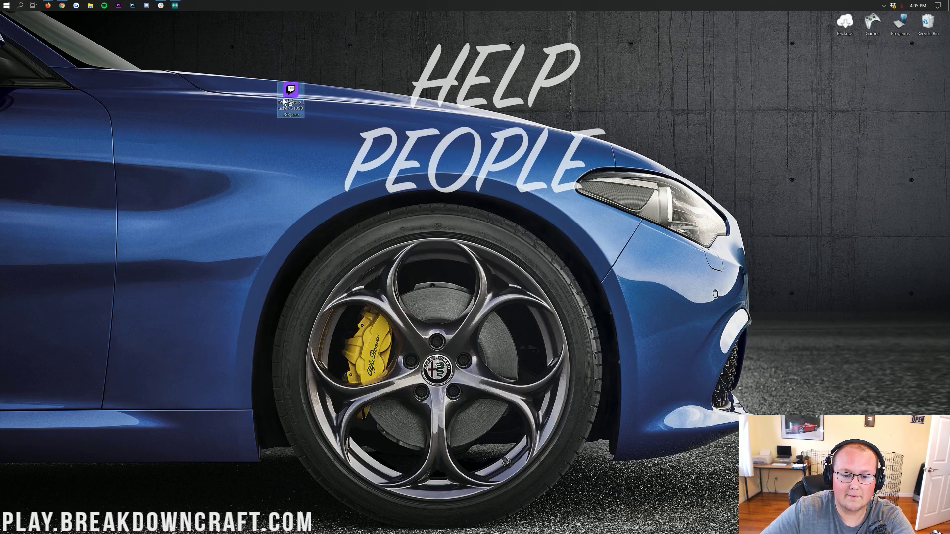
# Step: Install Twitch and wait for the signed-in app's home page to load
pyautogui.click(475, 312)
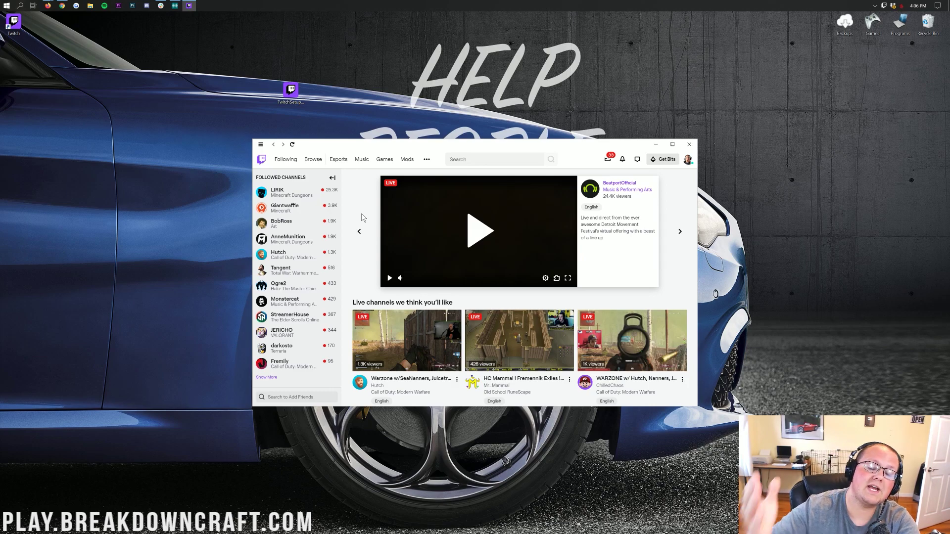
# Step: Go to Twitch's Mods section and choose the Minecraft game
pyautogui.click(407, 160)
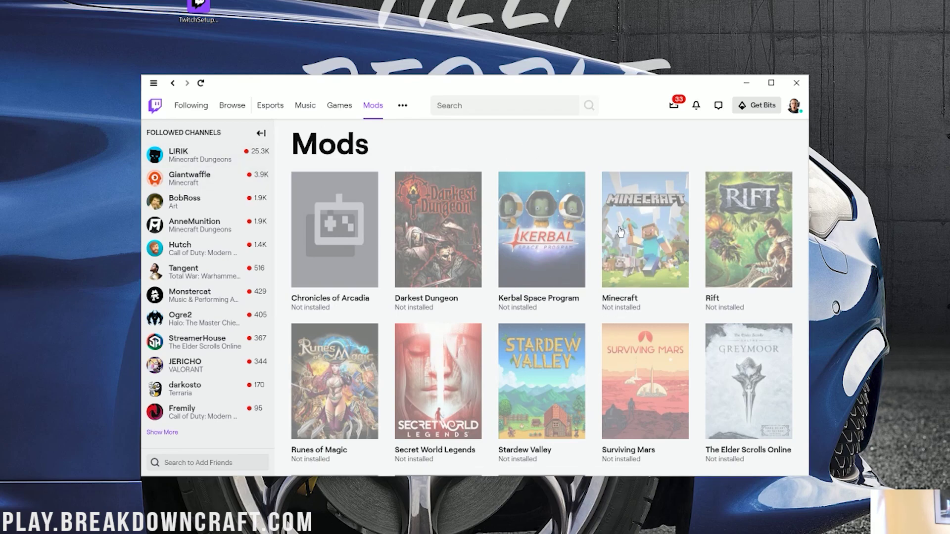
pyautogui.click(640, 222)
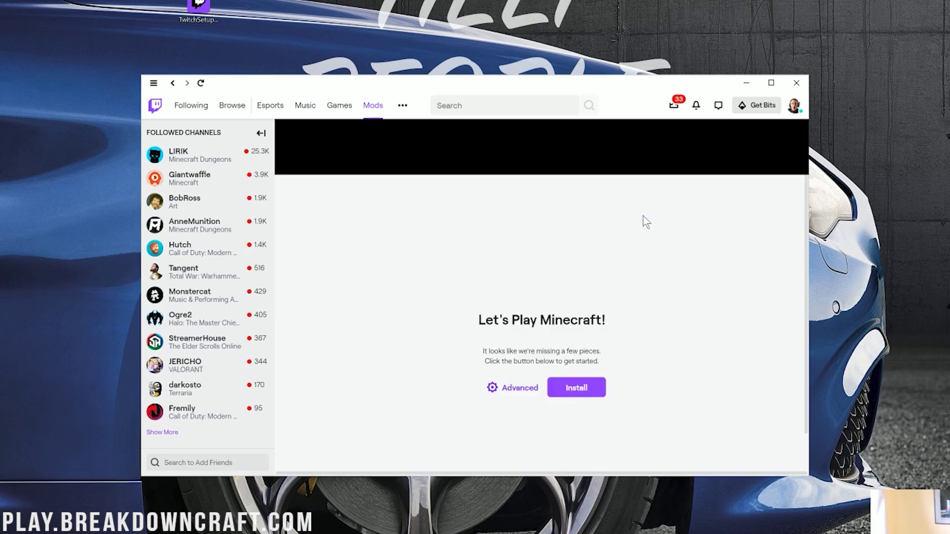
# Step: Install Minecraft support, then search Browse Modpacks for 'all the mods 5' to find ATM5
pyautogui.click(583, 391)
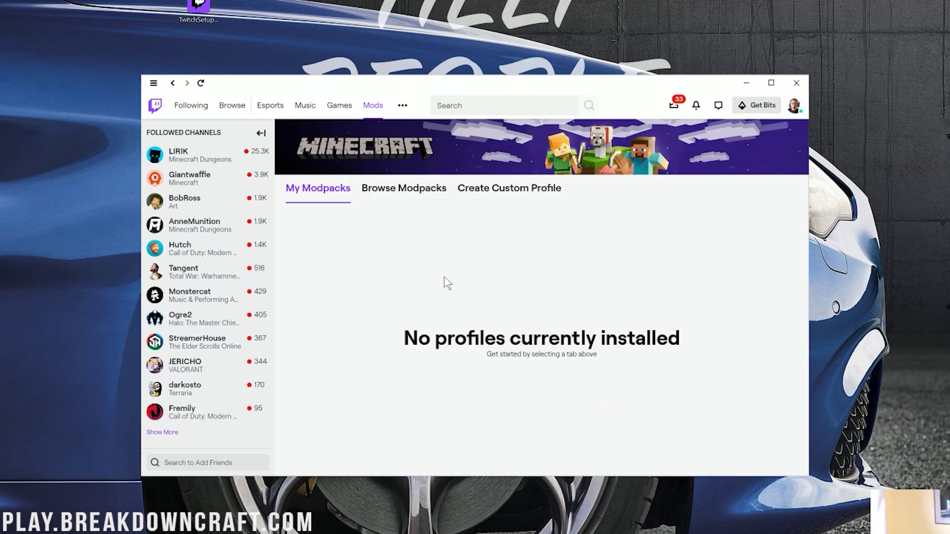
pyautogui.click(389, 193)
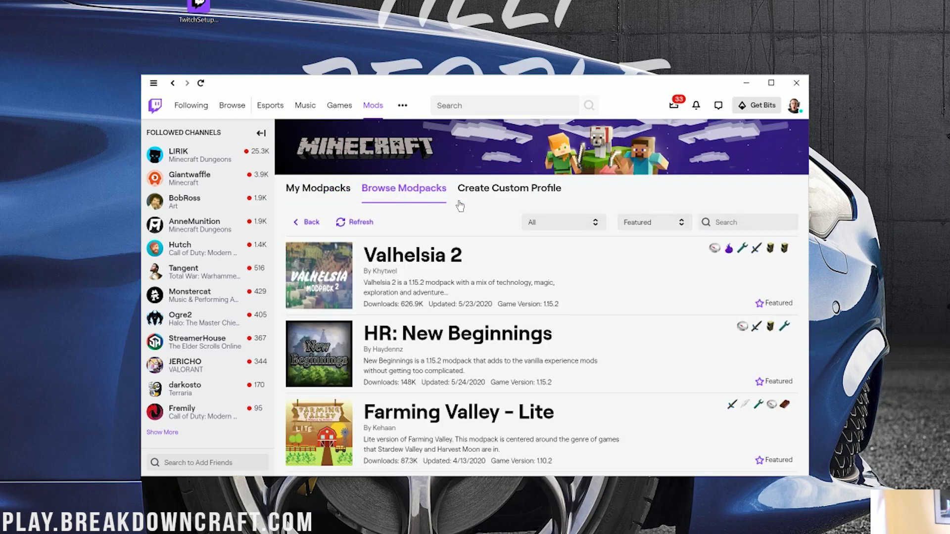
pyautogui.click(747, 222)
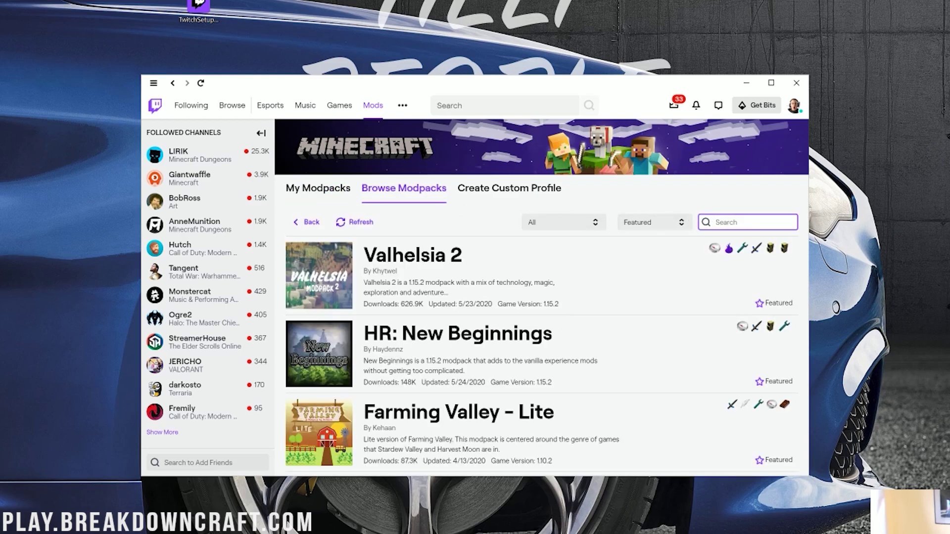
pyautogui.write('all the mods 5')
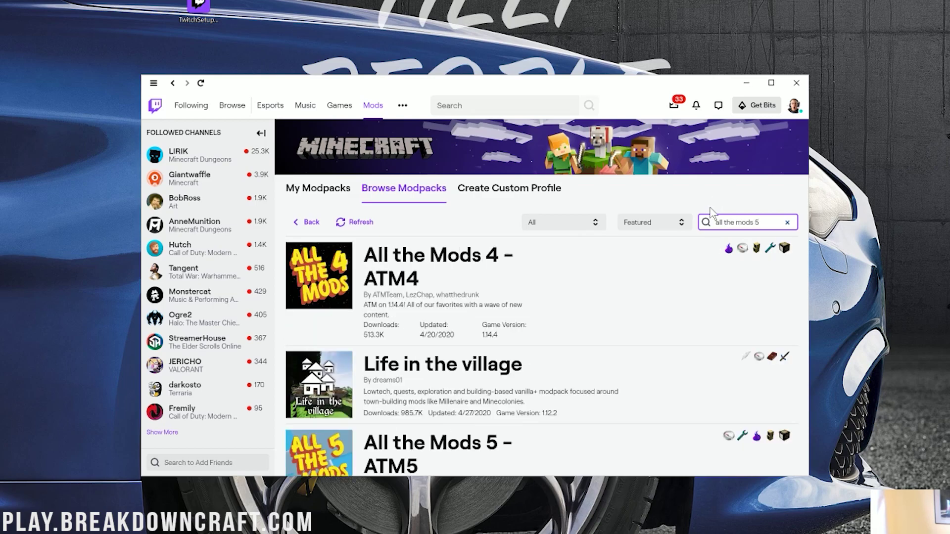
pyautogui.scroll(-3, 403, 282)
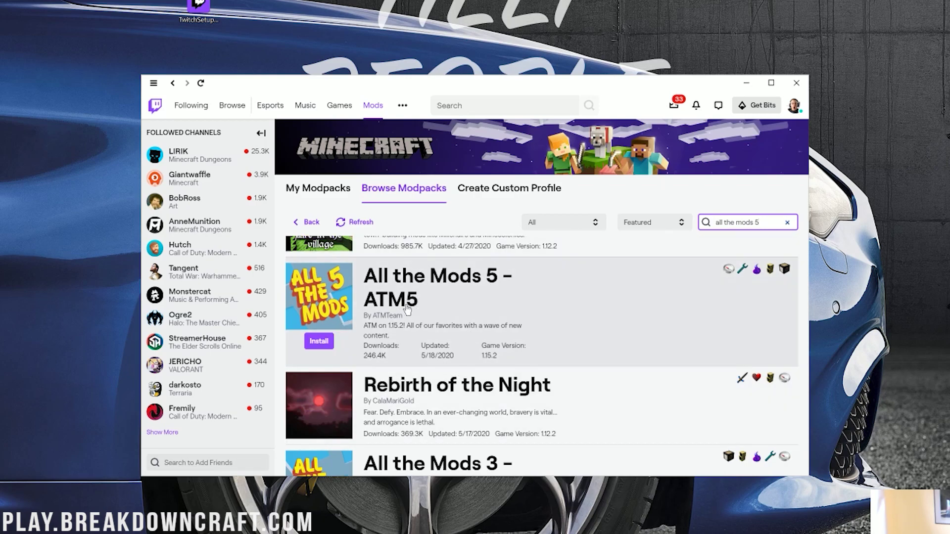
# Step: Install the All the Mods 5 - ATM5 modpack and wait until it offers Play
pyautogui.click(314, 346)
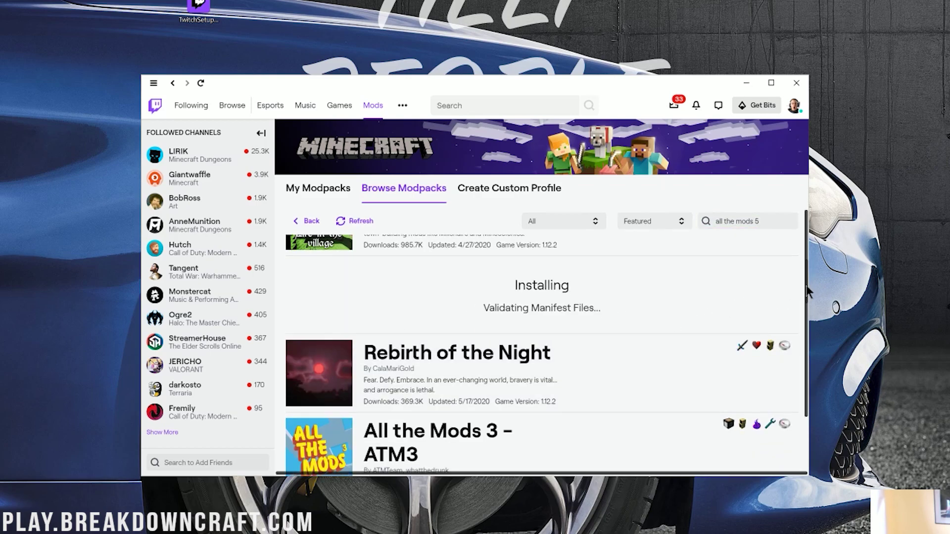
pyautogui.moveTo(805, 287); pyautogui.dragTo(807, 316)
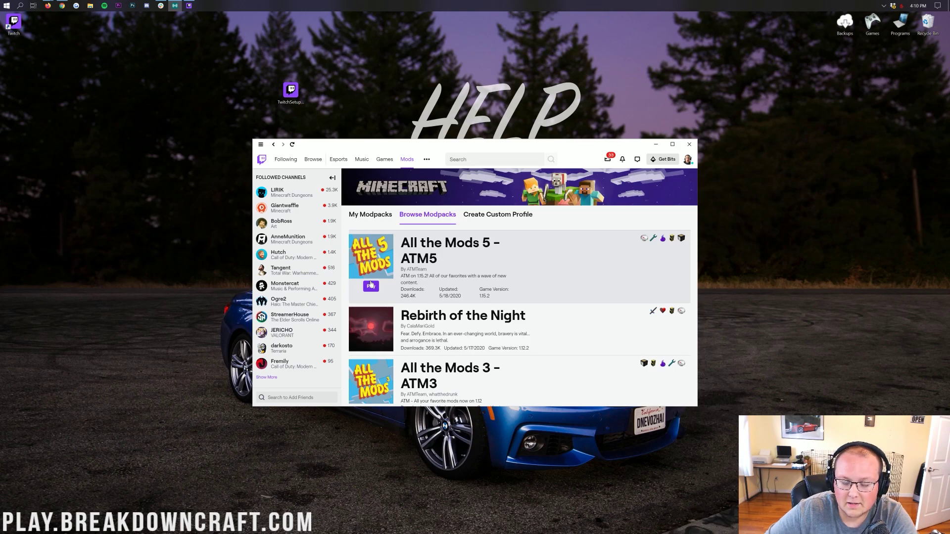
# Step: Play All the Mods 5 - ATM5 from Minecraft's modpacks, opening the Minecraft Launcher
pyautogui.click(368, 219)
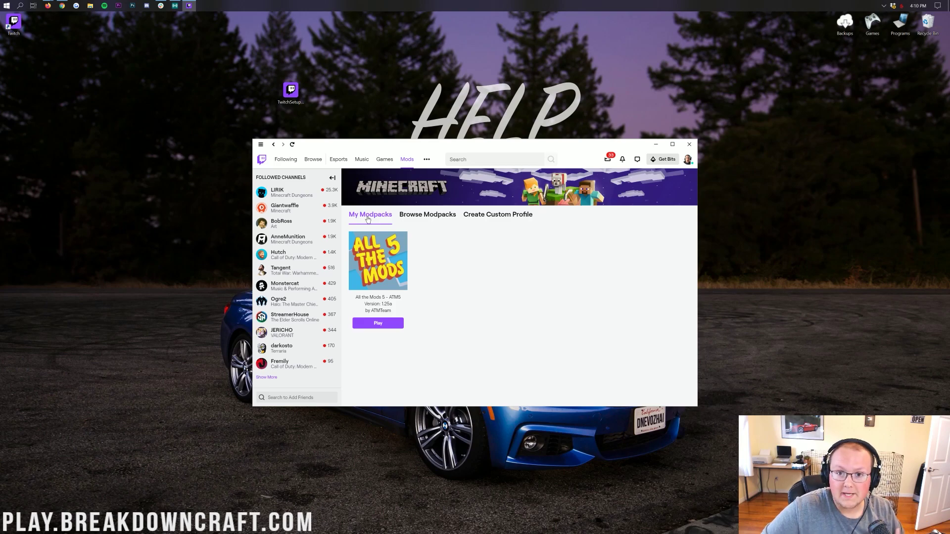
pyautogui.click(403, 163)
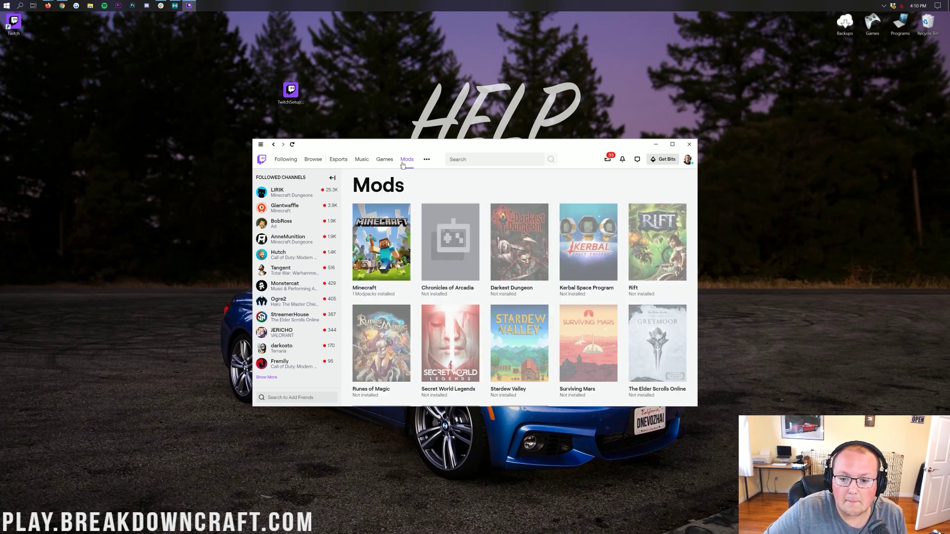
pyautogui.click(377, 233)
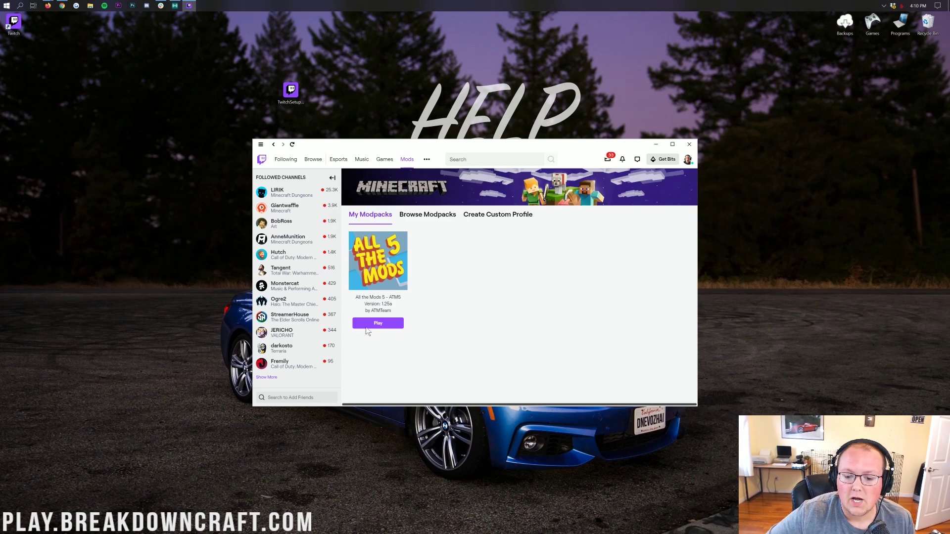
pyautogui.click(378, 323)
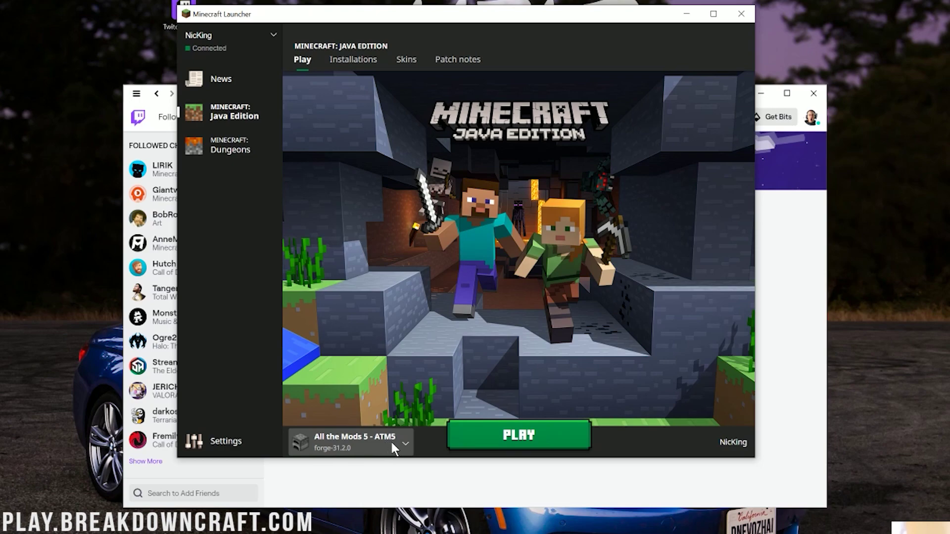
pyautogui.click(406, 444)
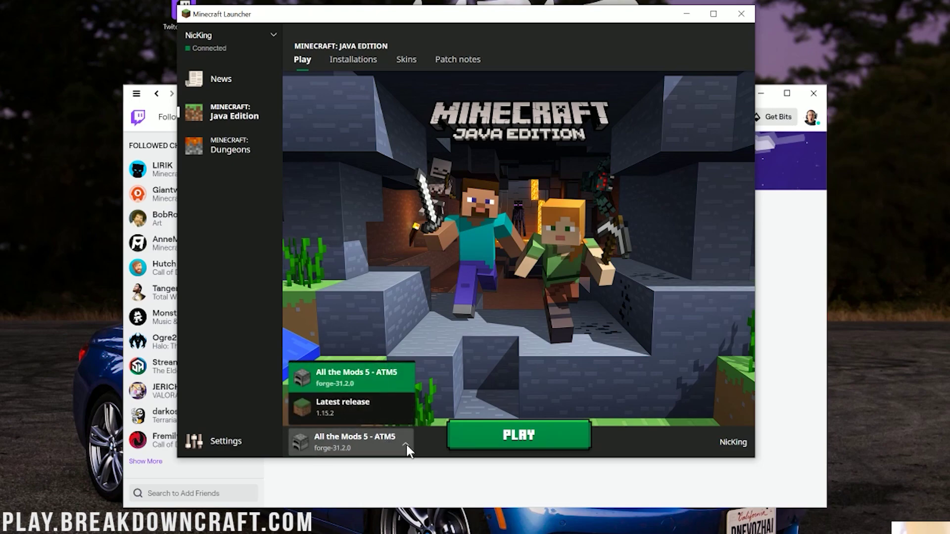
pyautogui.click(352, 377)
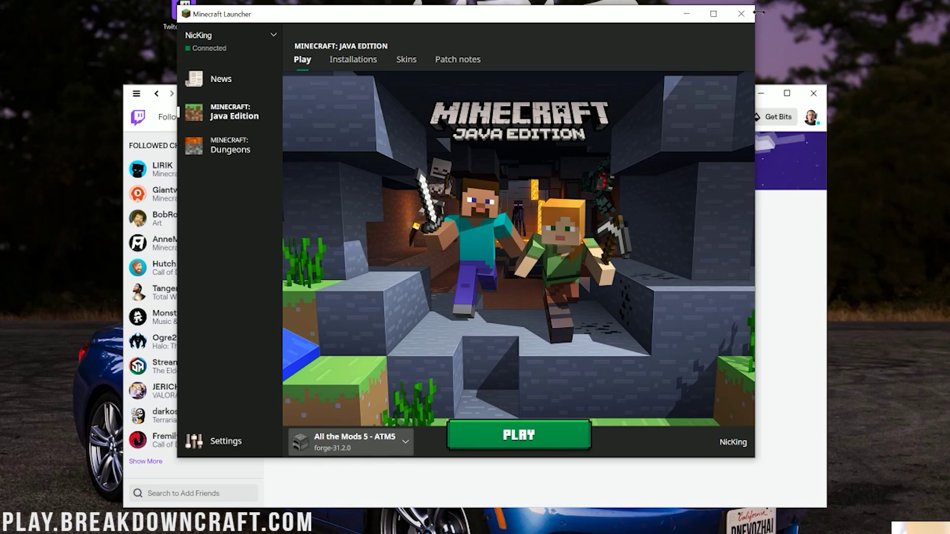
pyautogui.click(741, 15)
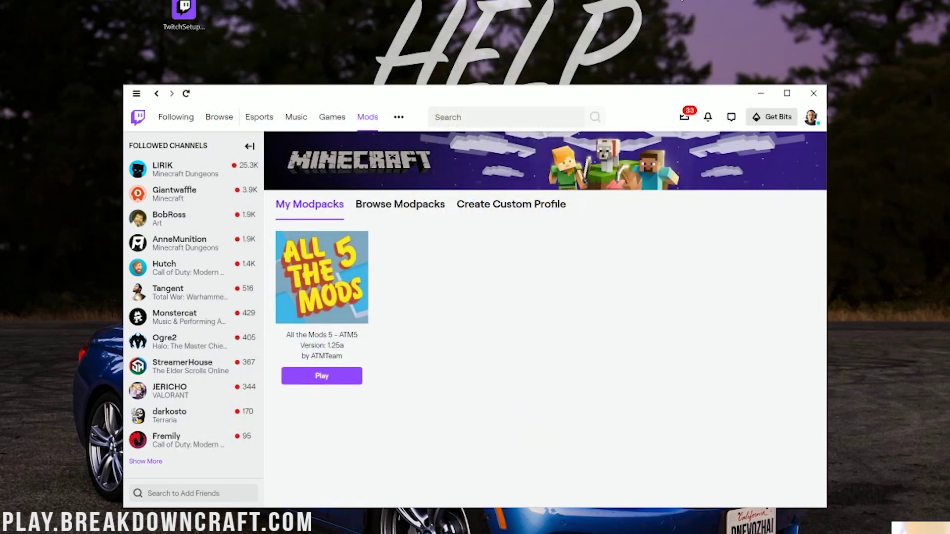
pyautogui.click(327, 378)
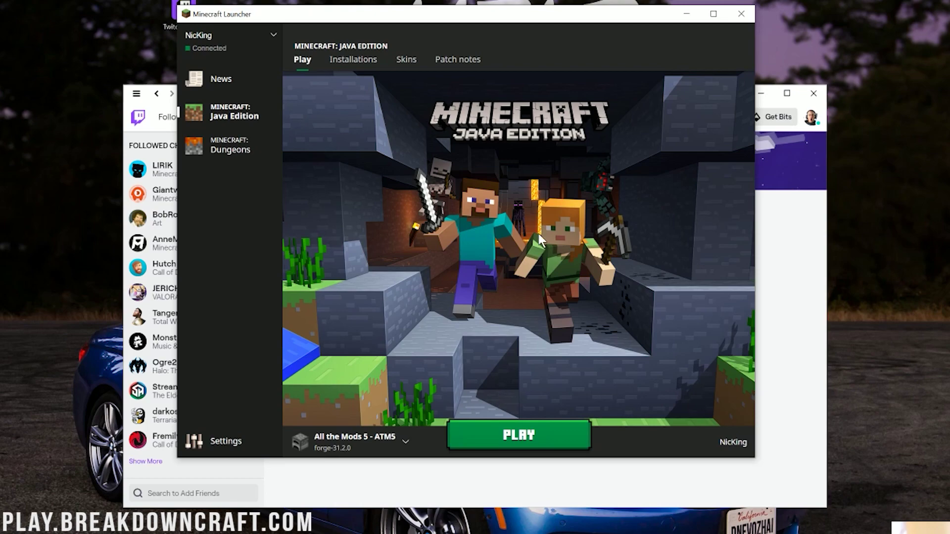
pyautogui.click(372, 452)
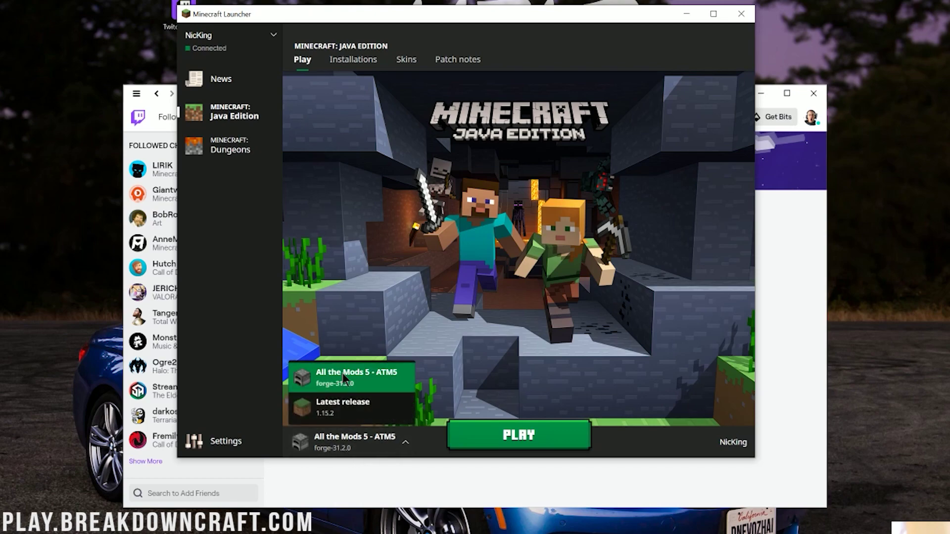
pyautogui.click(343, 373)
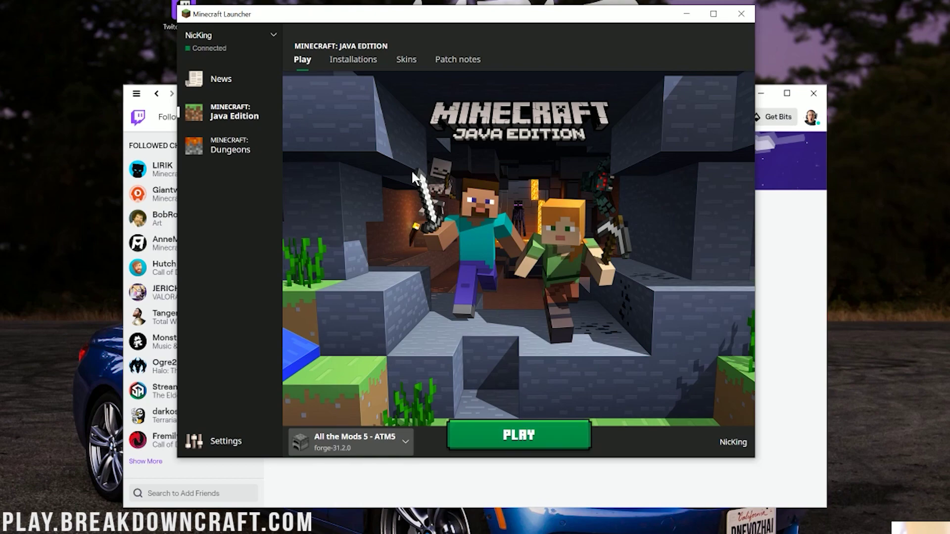
# Step: Edit the ATM5 installation's JVM arguments, changing -Xmx3228m to -Xmx5228m
pyautogui.click(361, 69)
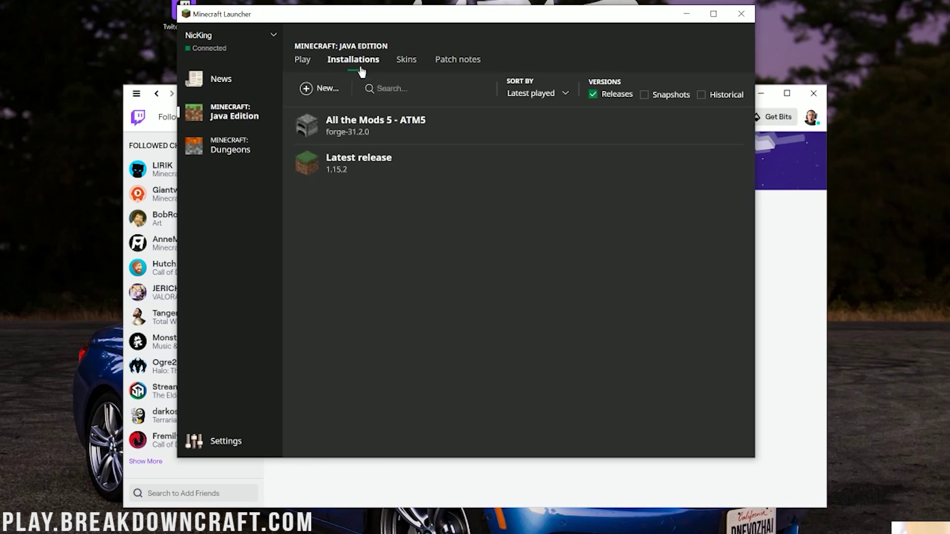
pyautogui.moveTo(426, 116)
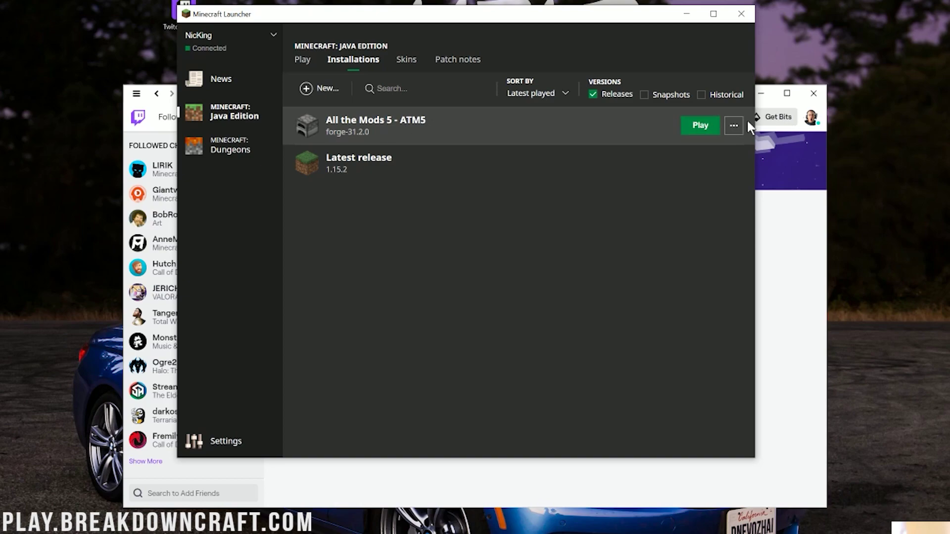
pyautogui.click(734, 125)
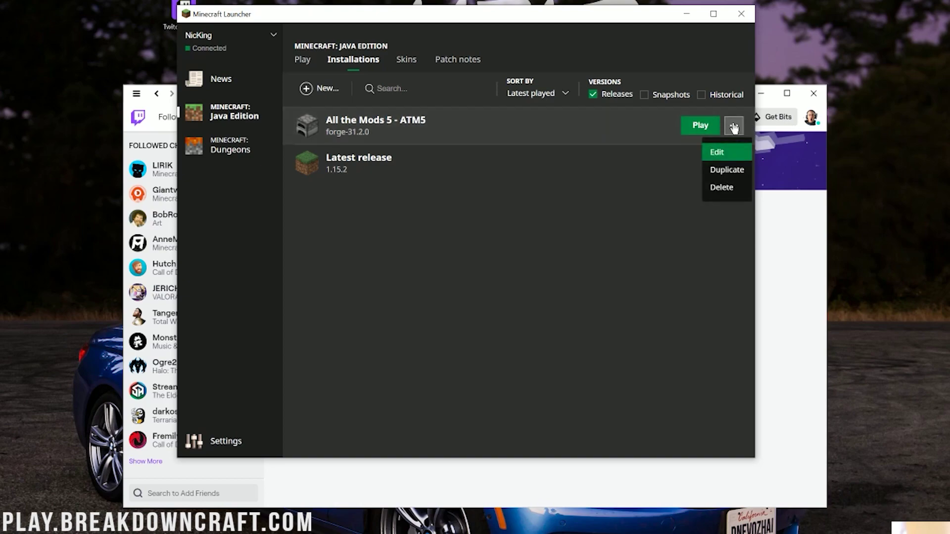
pyautogui.click(719, 152)
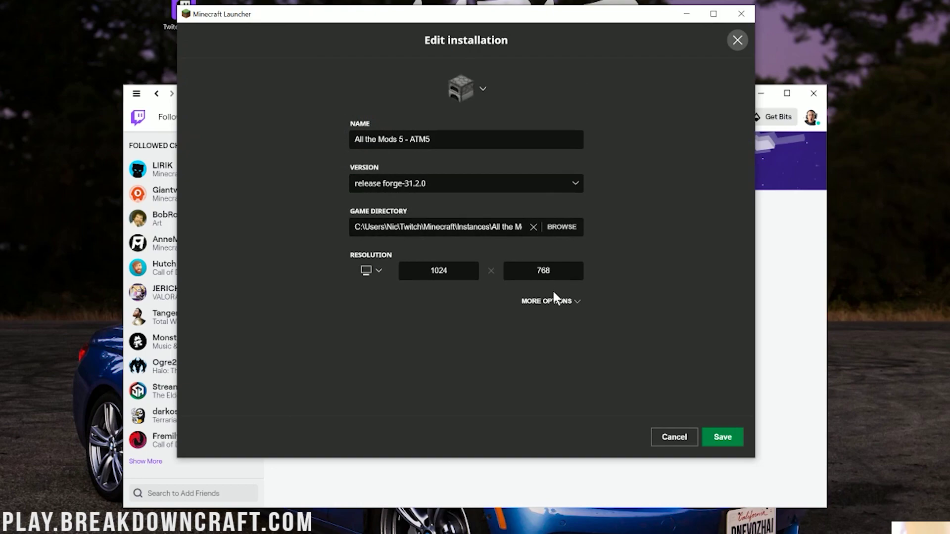
pyautogui.click(567, 302)
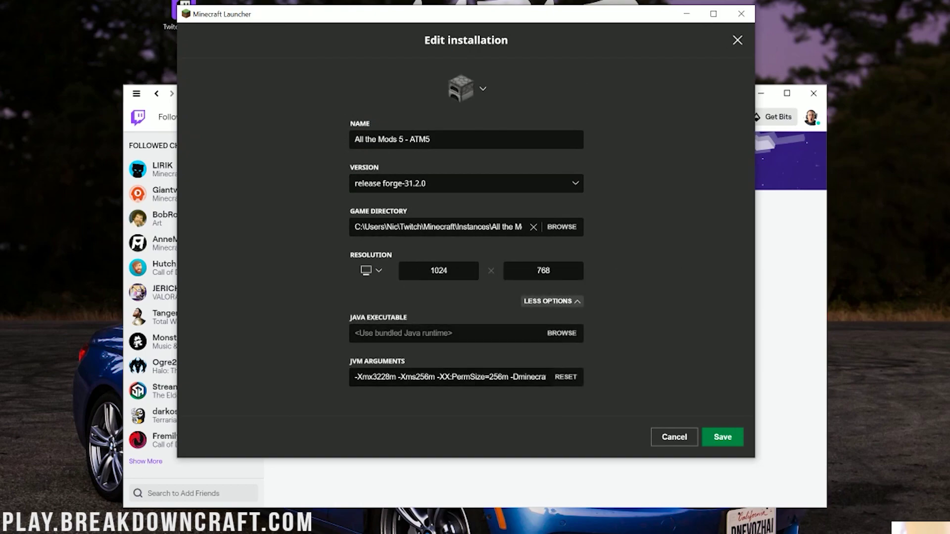
pyautogui.click(377, 377)
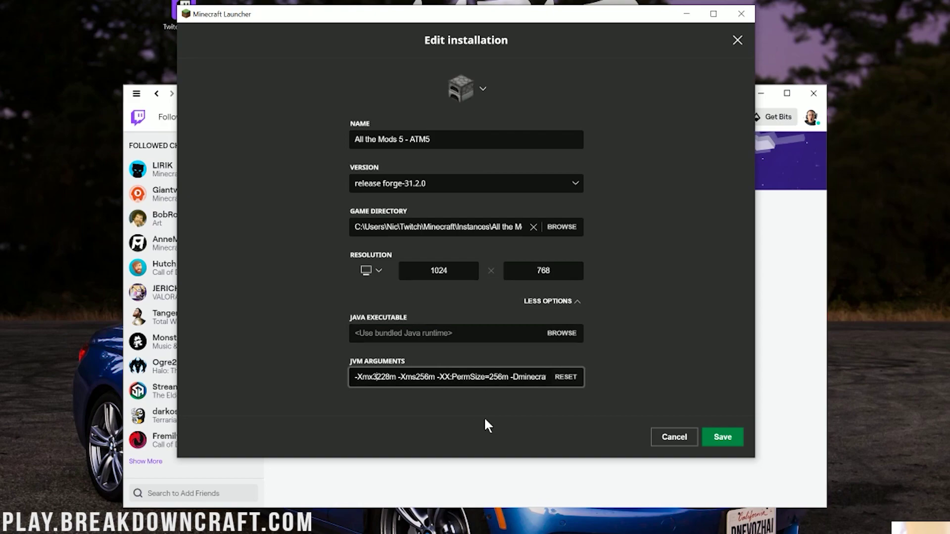
pyautogui.press('BackSpace')
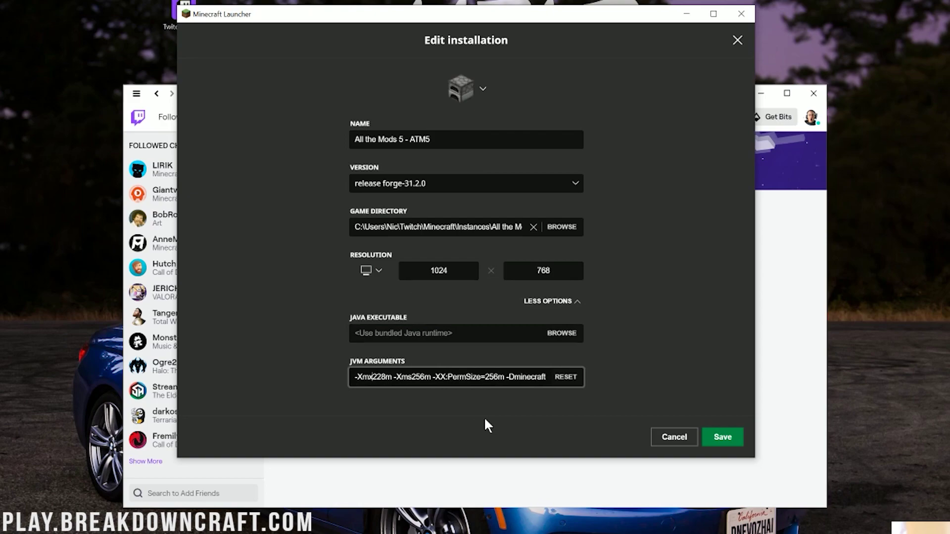
pyautogui.write('5')
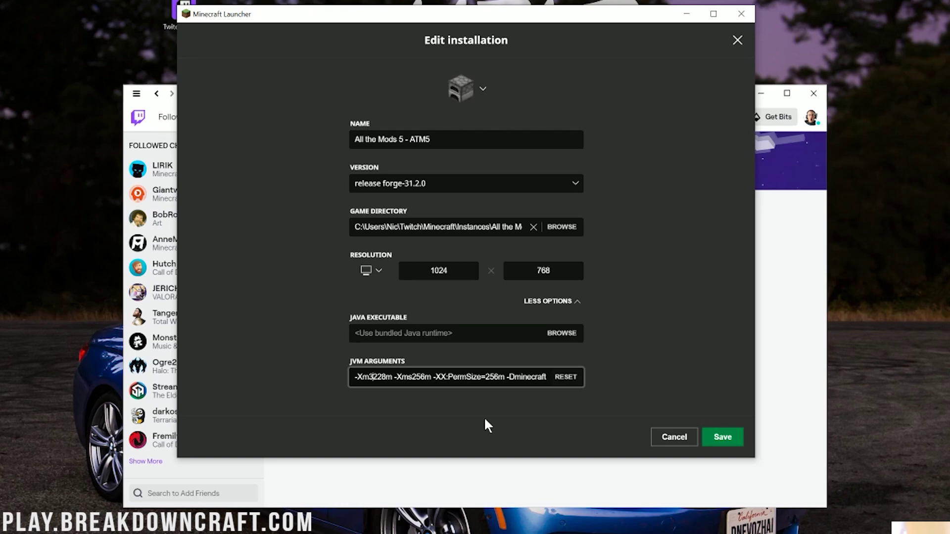
pyautogui.press('BackSpace')
pyautogui.write('5')
# Step: Set the ATM5 resolution to 1920 x 1080 and save the installation
pyautogui.click(389, 277)
pyautogui.click(377, 245)
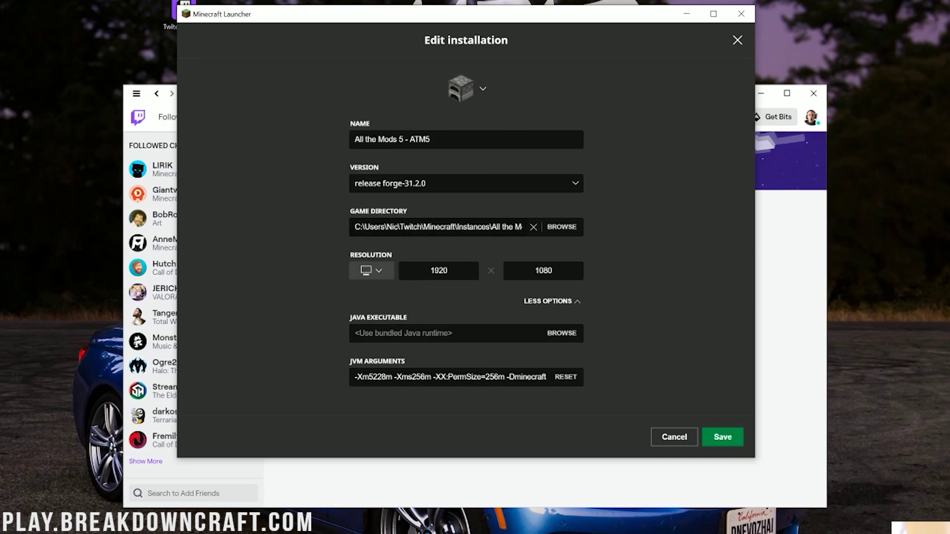
pyautogui.click(721, 437)
pyautogui.click(722, 448)
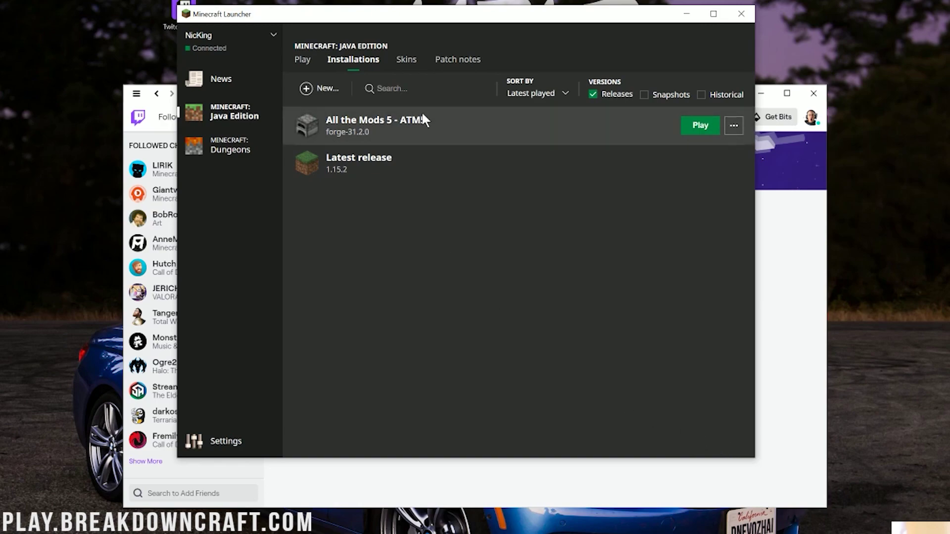
# Step: Launch the All the Mods 5 - ATM5 installation so its 250.98 MB of game files start downloading
pyautogui.click(684, 127)
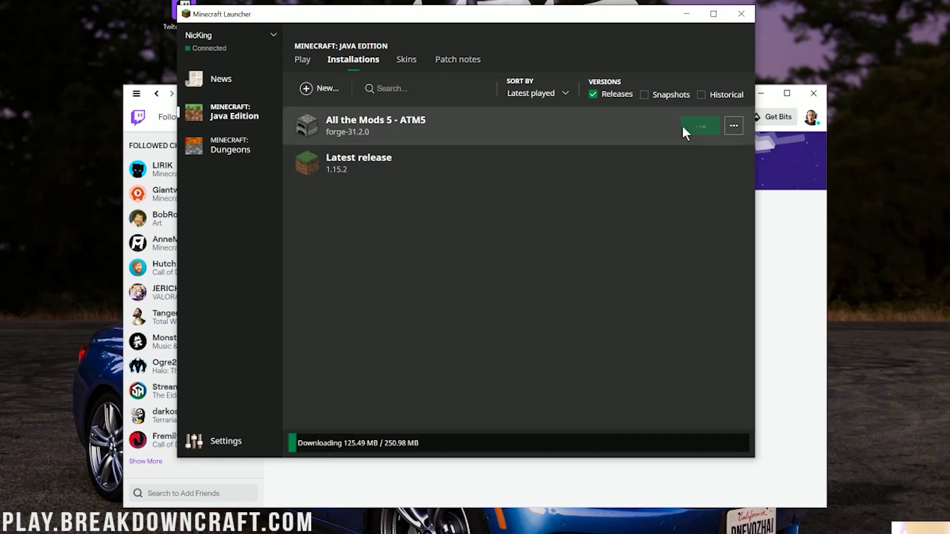